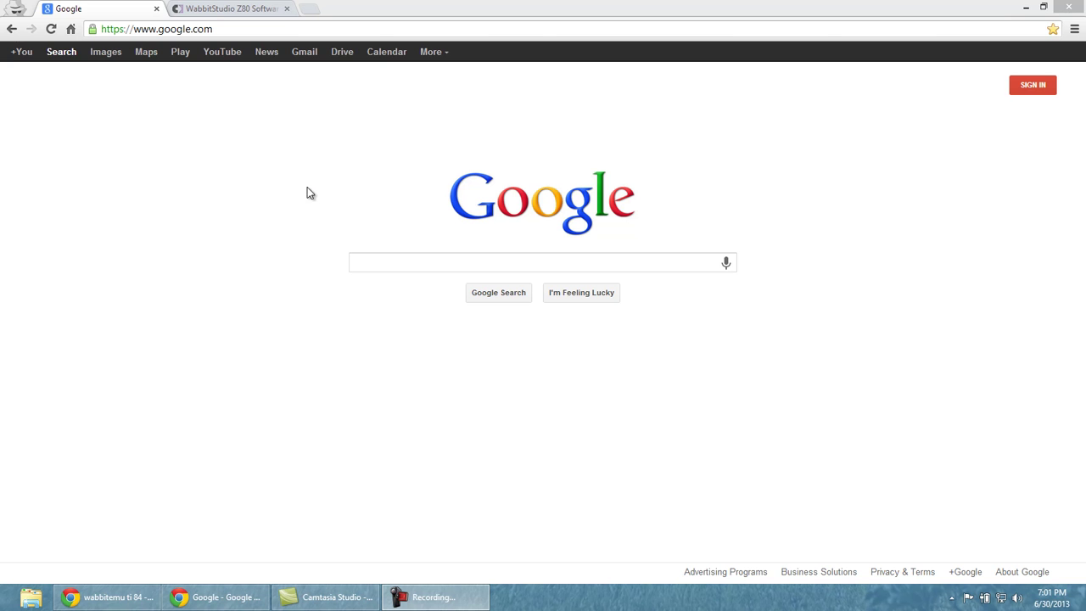
Step: Search Google for 'wabbitemu' and highlight the WabbitStudio project site address in the results
click(222, 13)
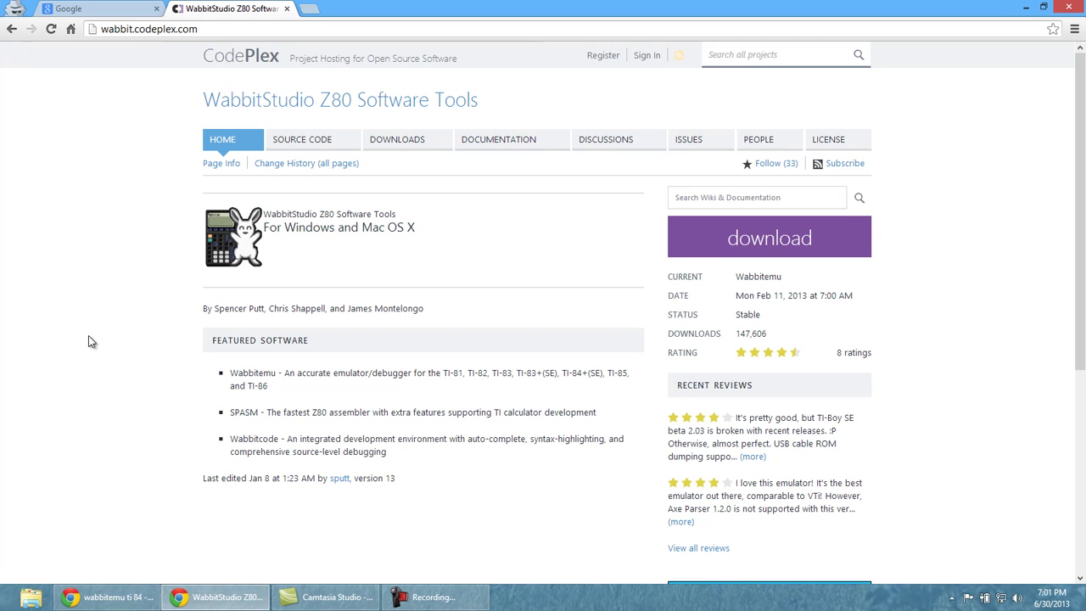
click(92, 8)
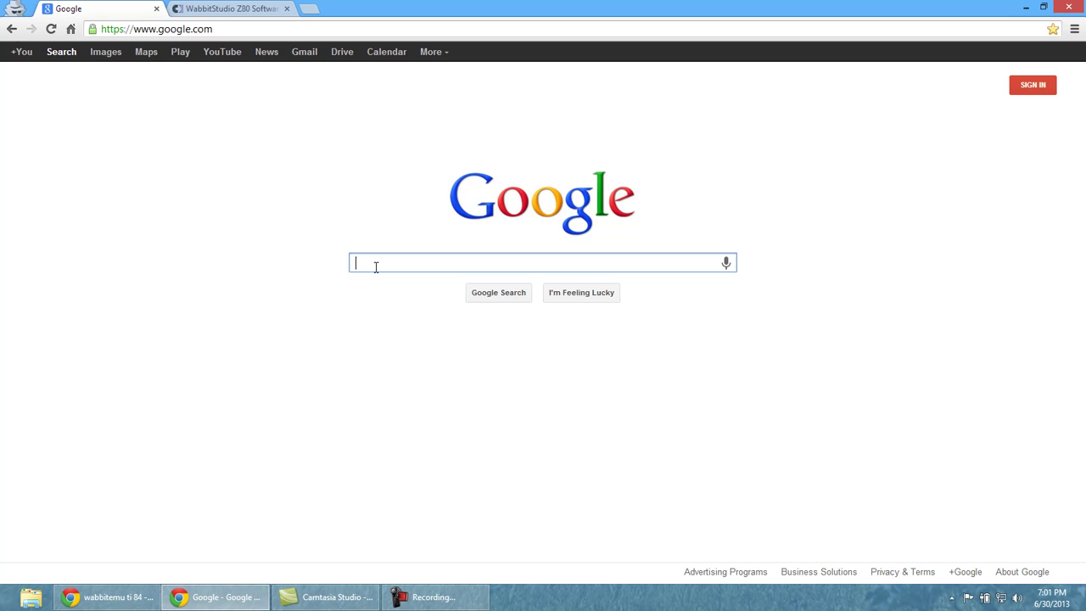
text(wabbi)
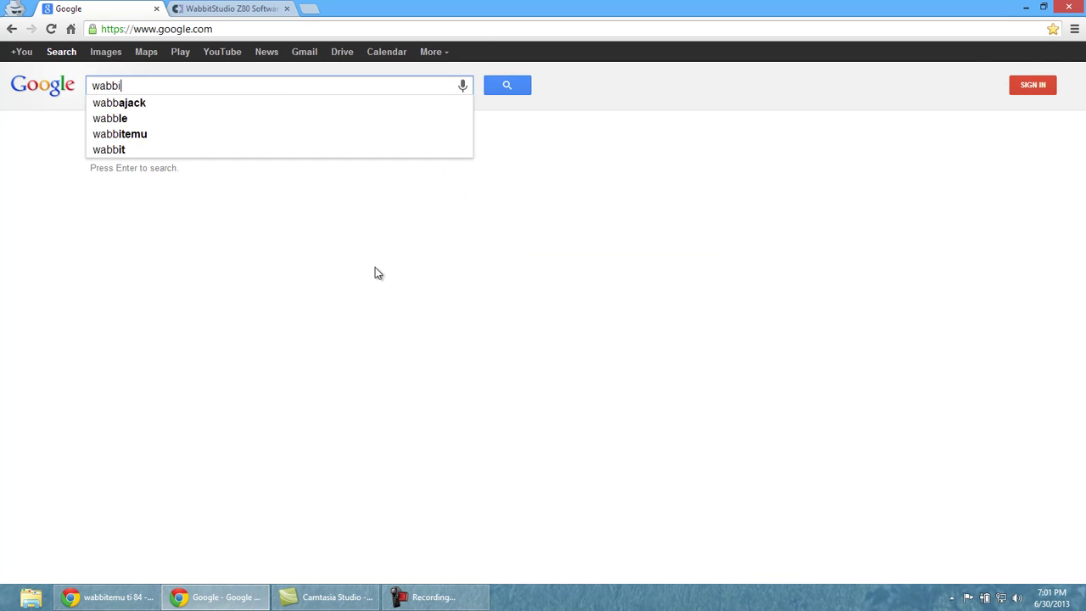
text(temu)
key(Return)
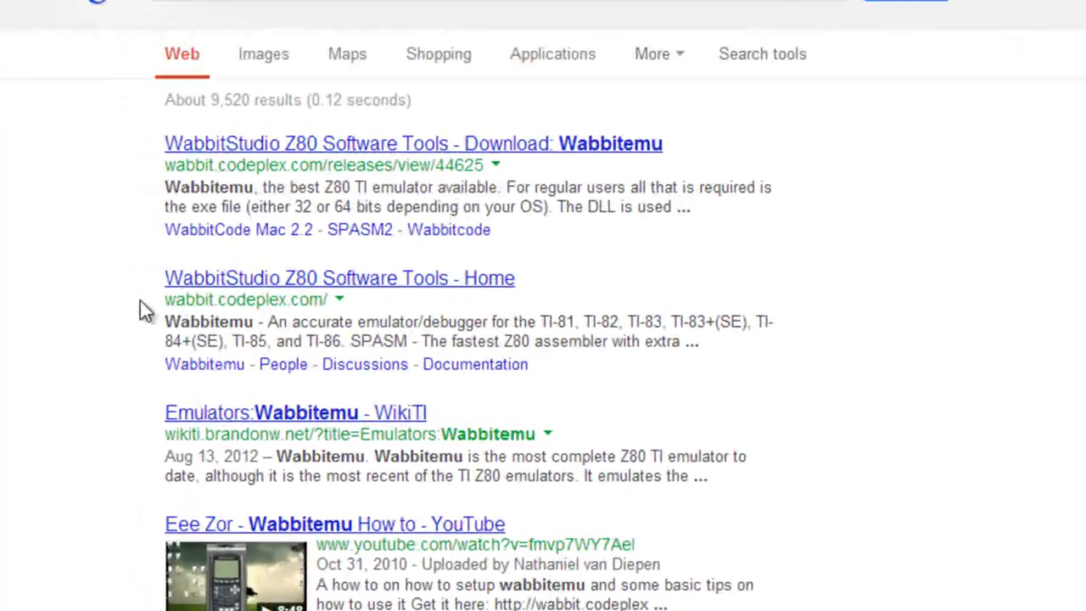
drag(158, 302, 222, 303)
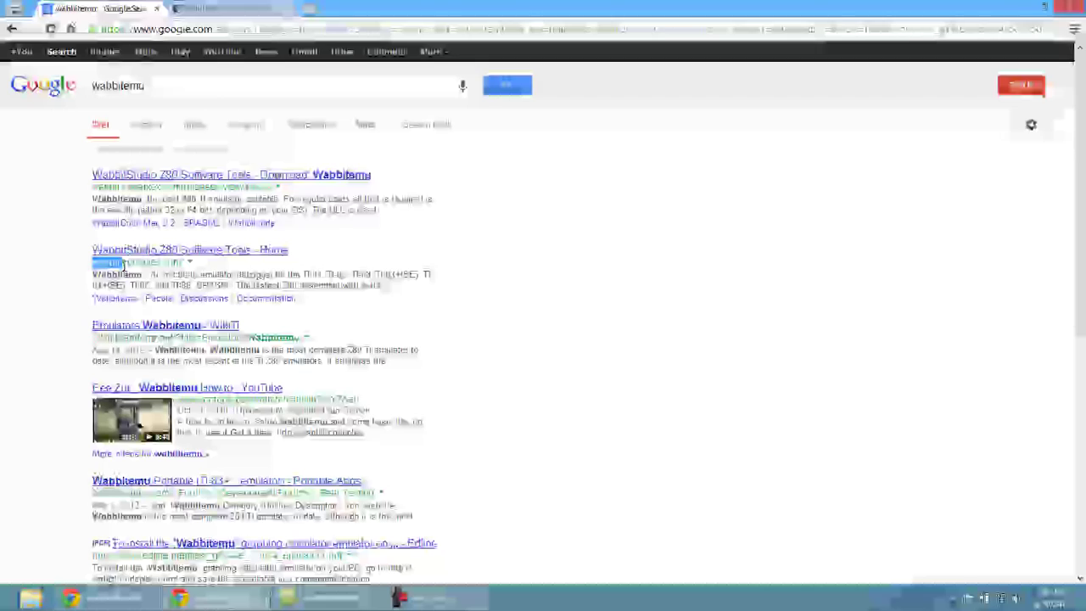
Step: Download Wabbitemu from the CodePlex page and run the downloaded installer
click(189, 262)
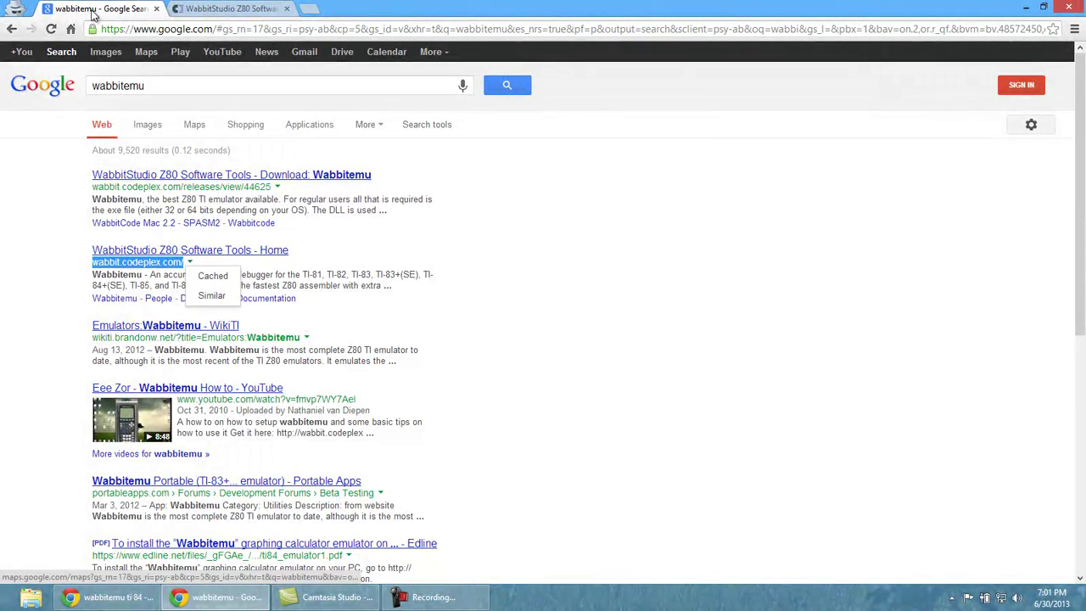
click(156, 8)
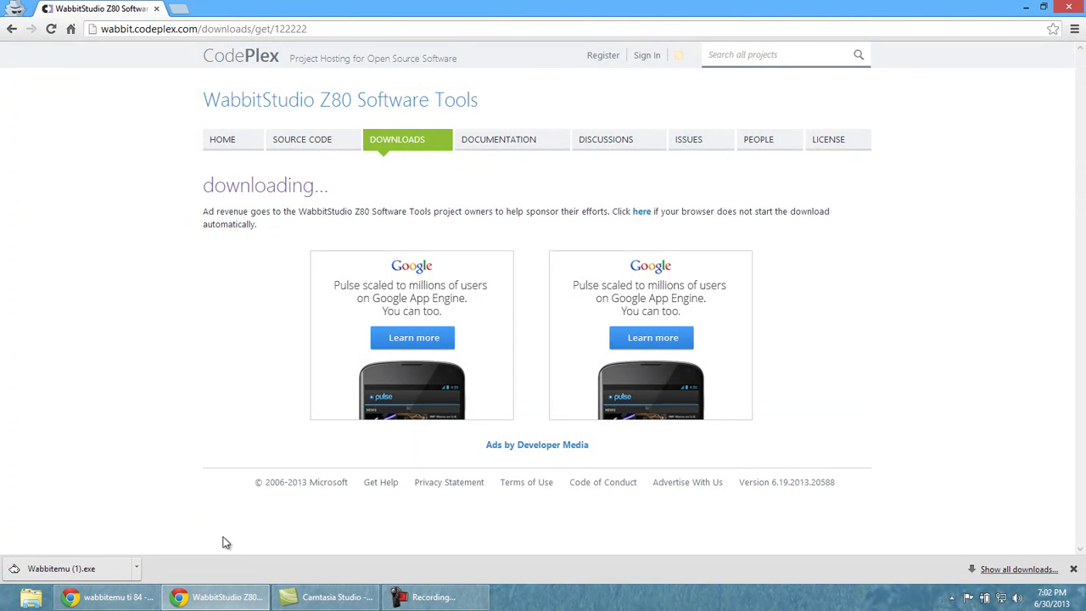
click(98, 568)
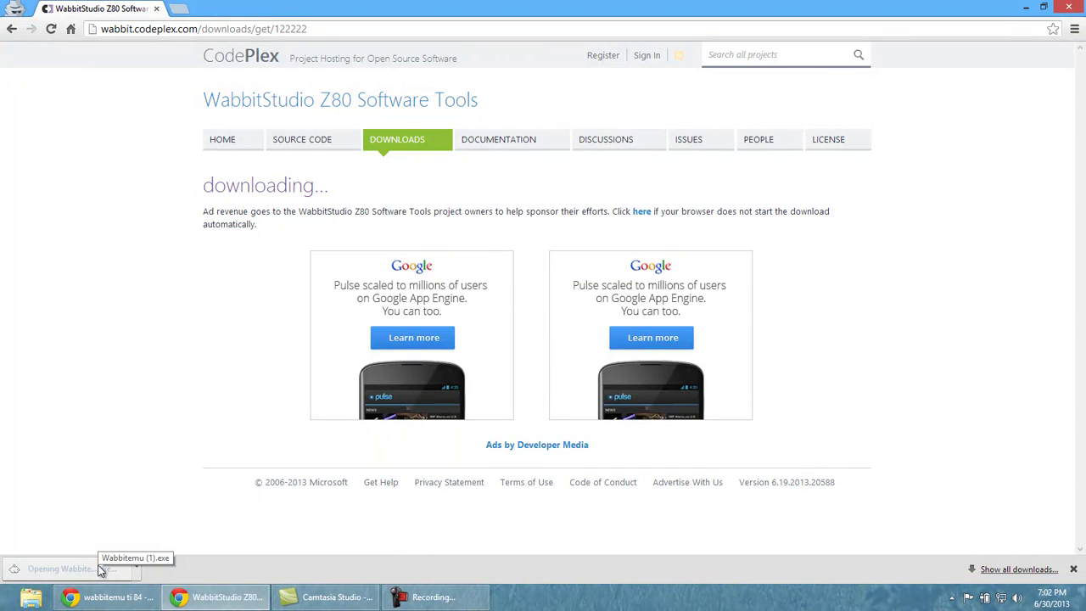
Step: Close Chrome and pick 'Create a ROM image using open source software' in the wizard
click(1069, 7)
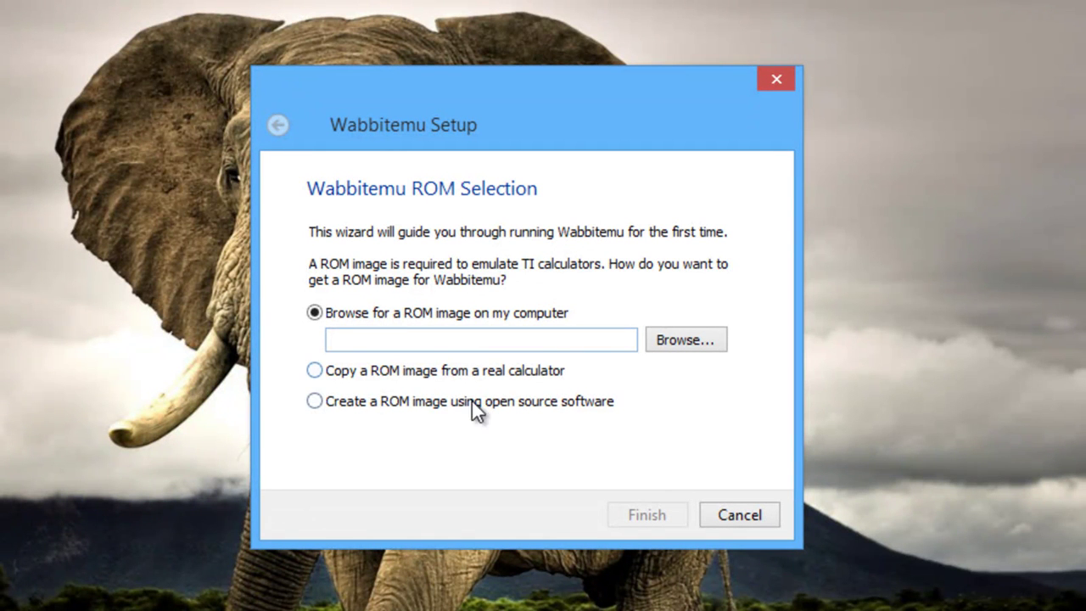
click(315, 402)
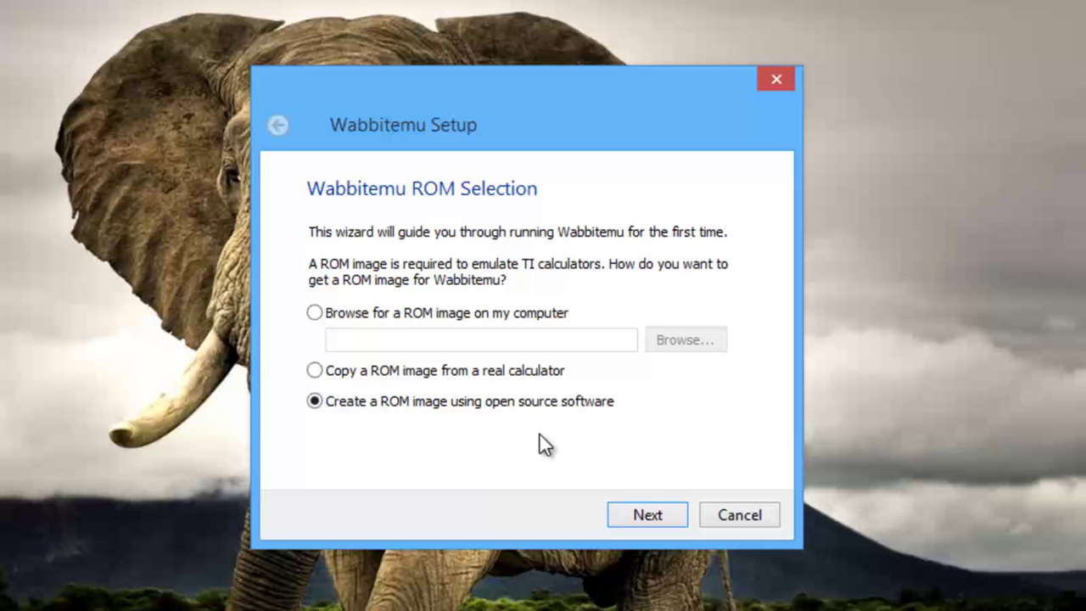
Step: Choose TI-84 Plus SE as the calculator and keep OS 2.43 as the TI OS version
click(640, 520)
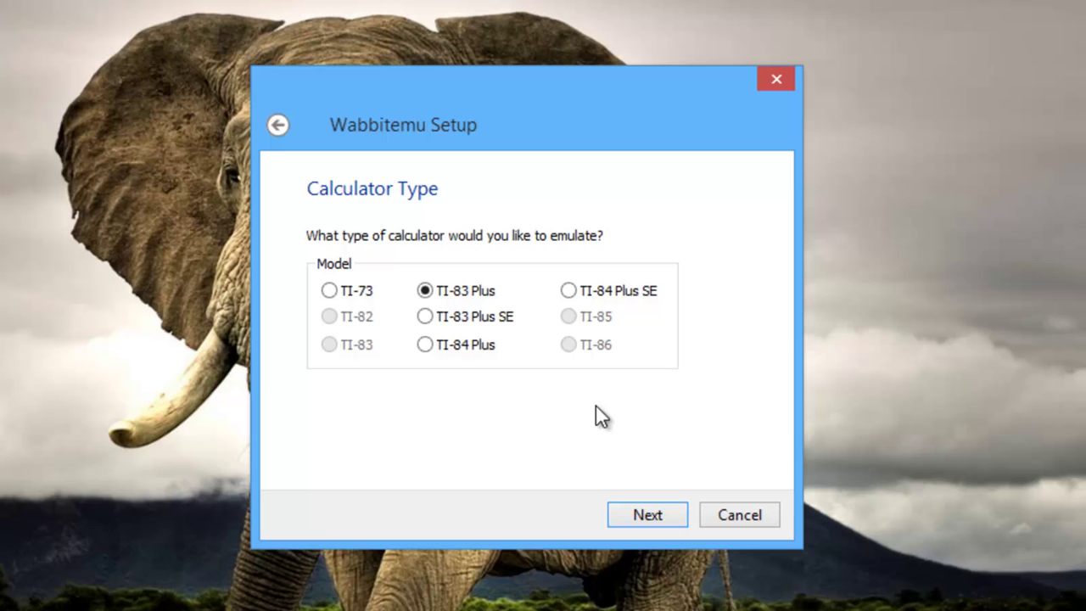
click(575, 294)
click(654, 525)
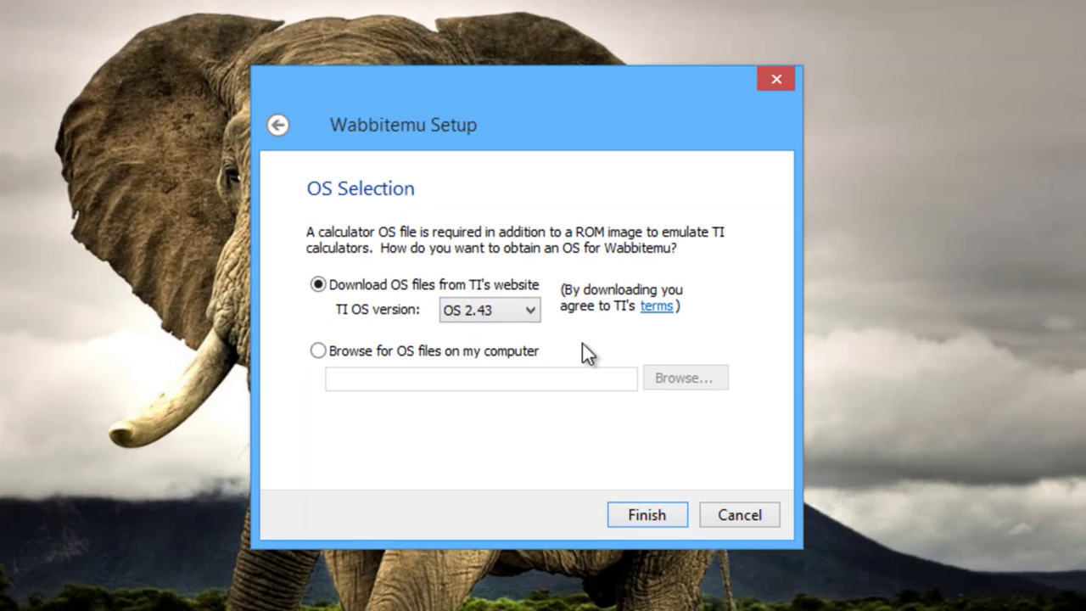
click(524, 316)
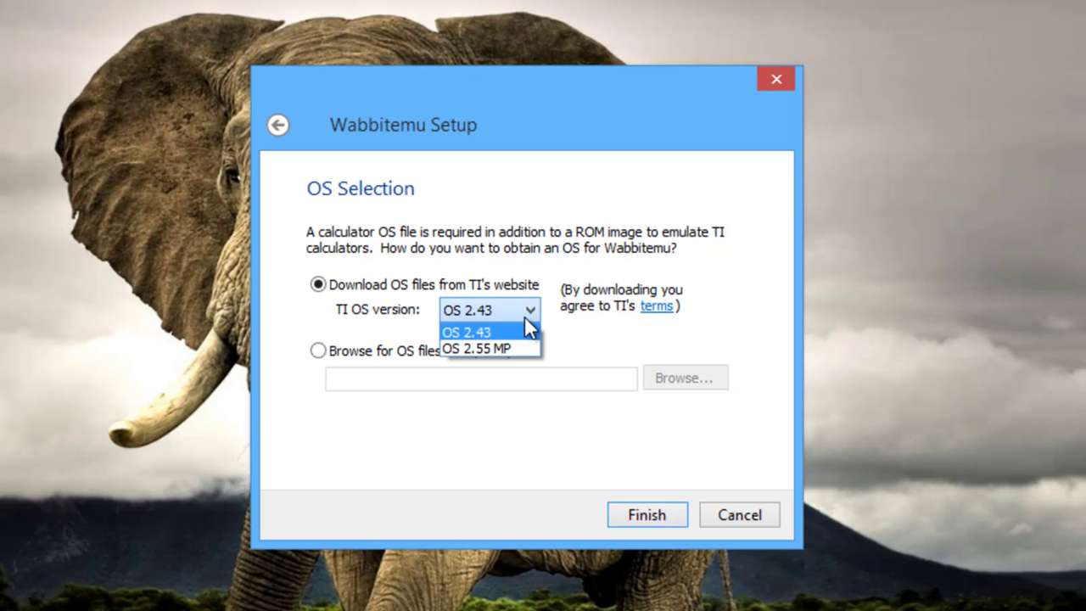
click(539, 214)
Step: Generate the ROM and save it on the Desktop as 'ti 84 se'
click(646, 515)
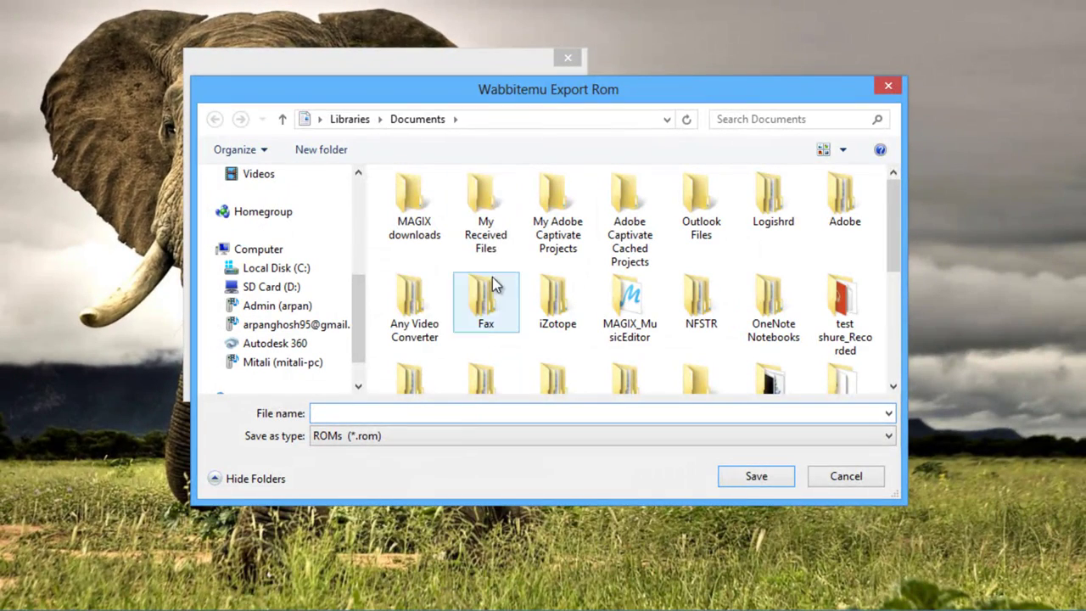
drag(356, 337, 356, 238)
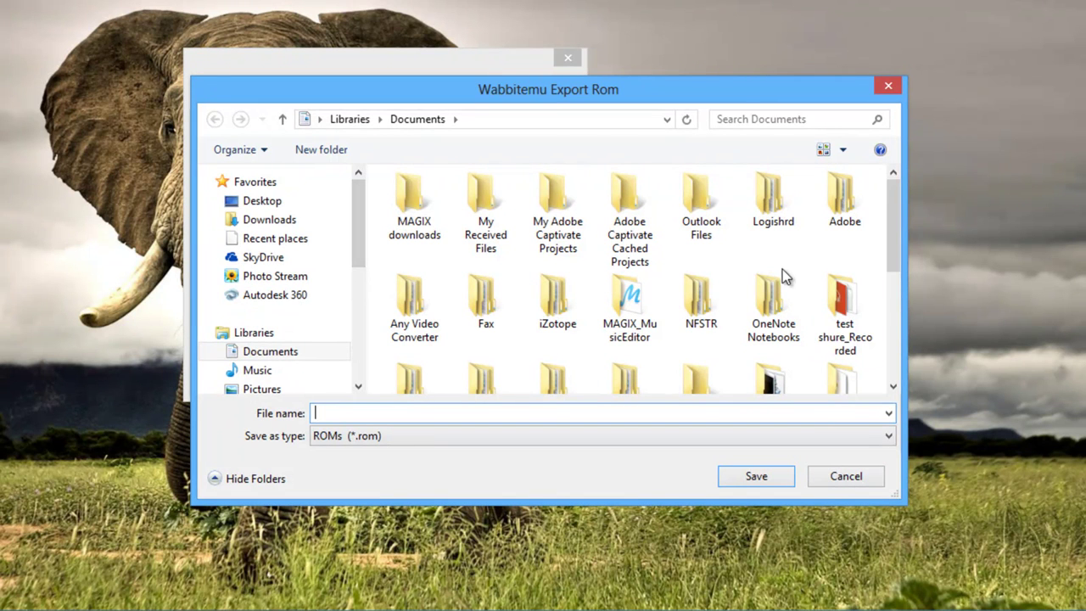
click(276, 204)
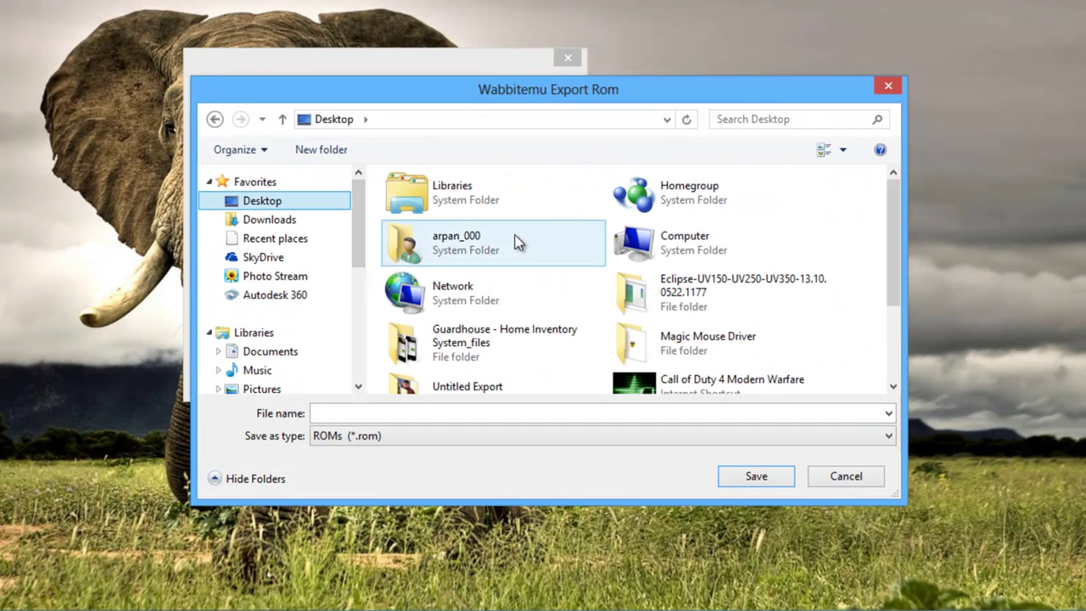
drag(892, 255, 896, 366)
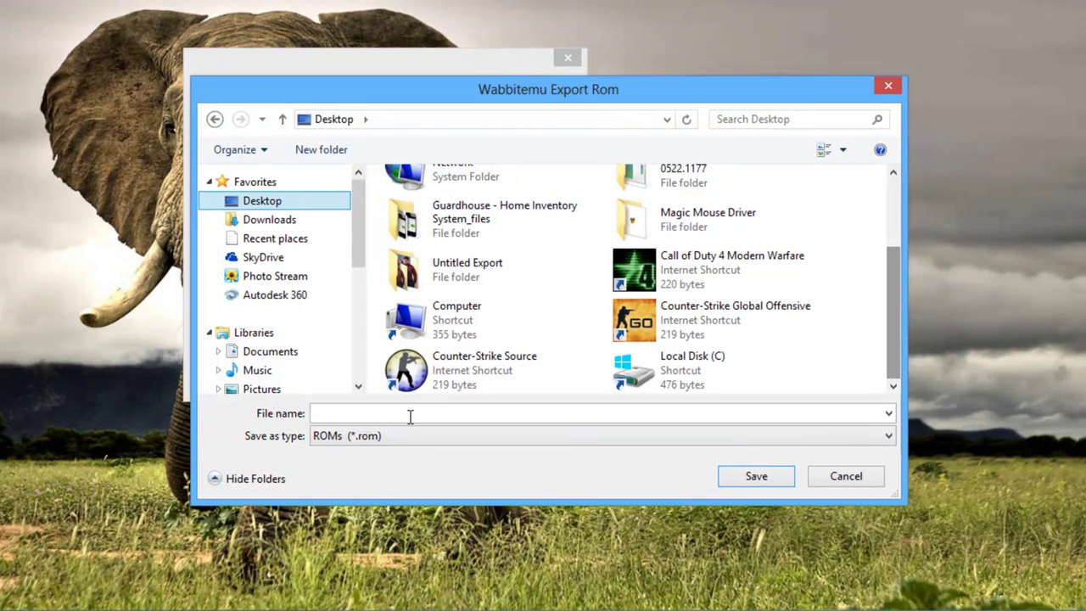
click(590, 415)
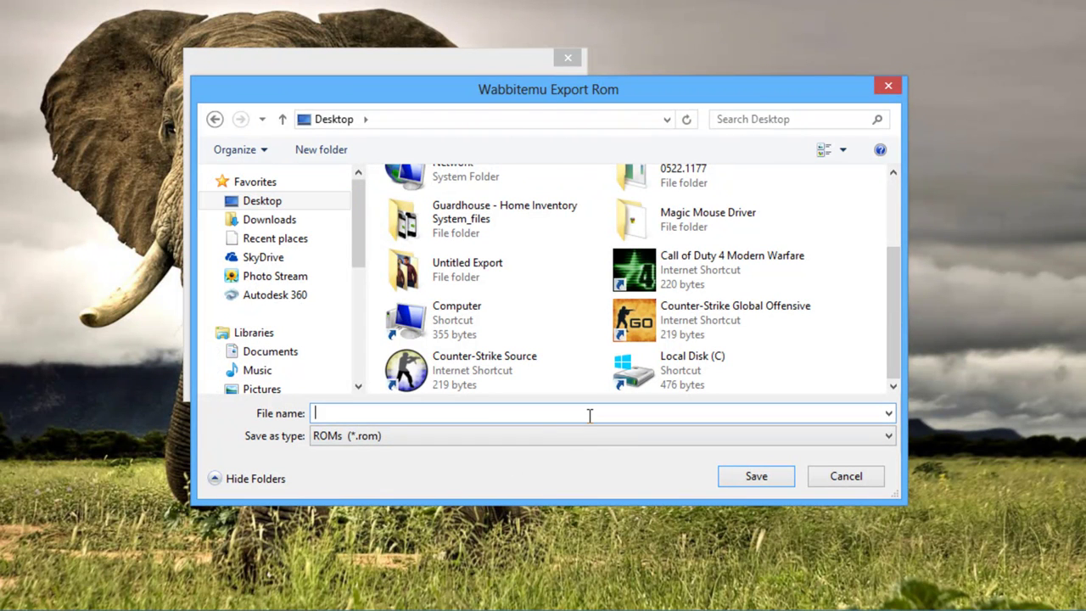
text(ti 84 se)
click(755, 477)
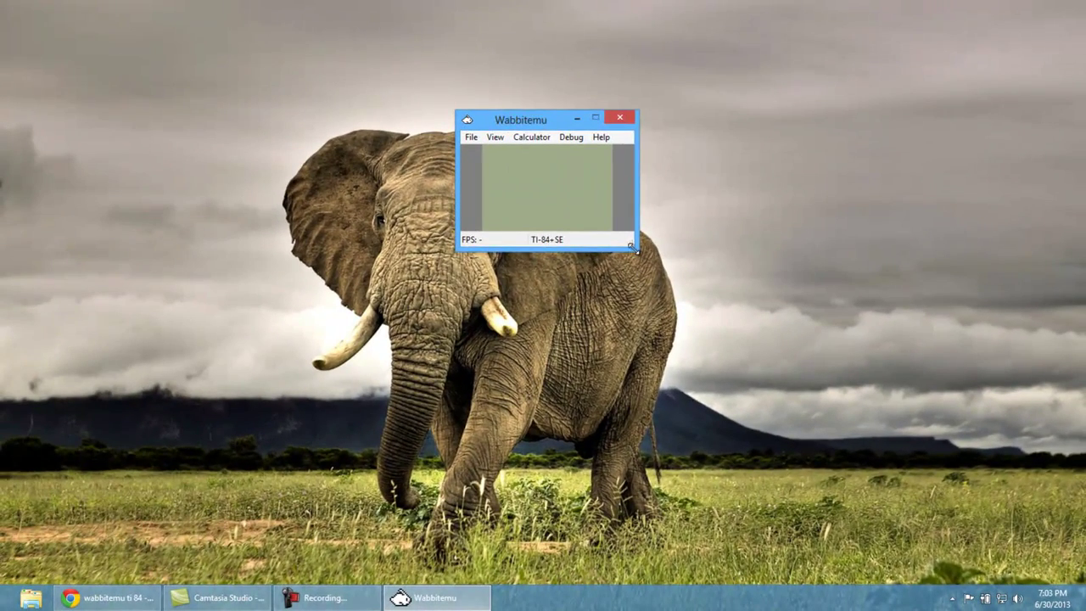
Step: Enlarge the emulator window, enable the calculator skin, then enter digits 8 and 7
drag(637, 251, 725, 294)
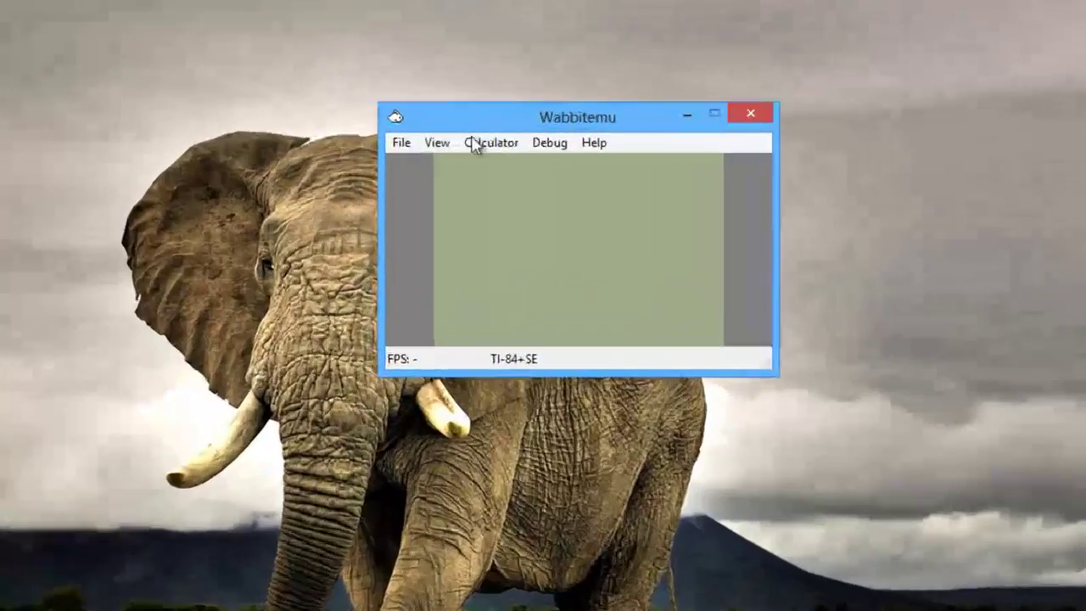
click(499, 138)
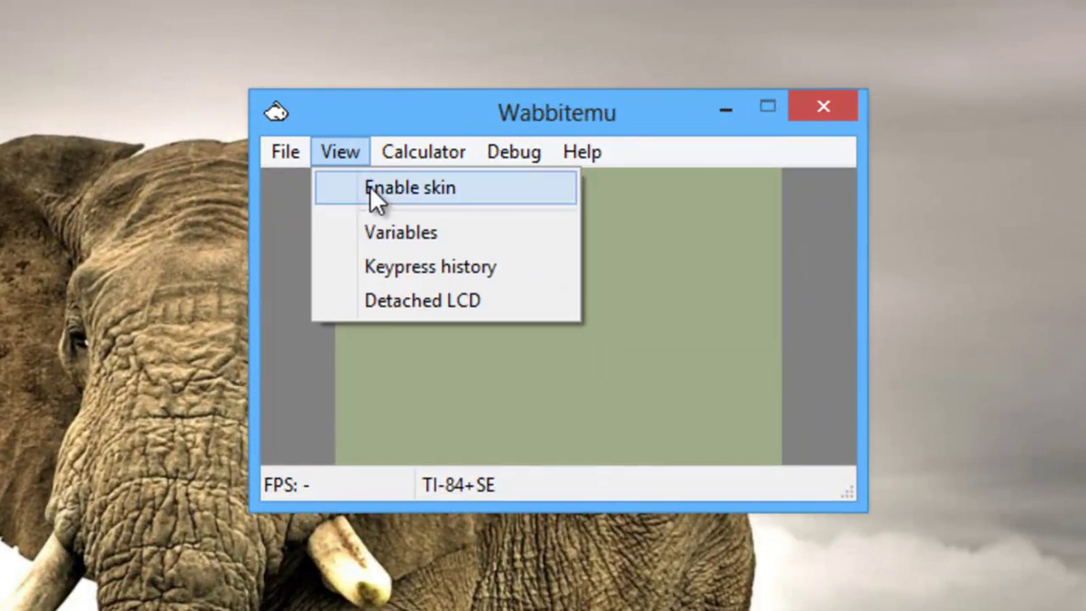
click(370, 187)
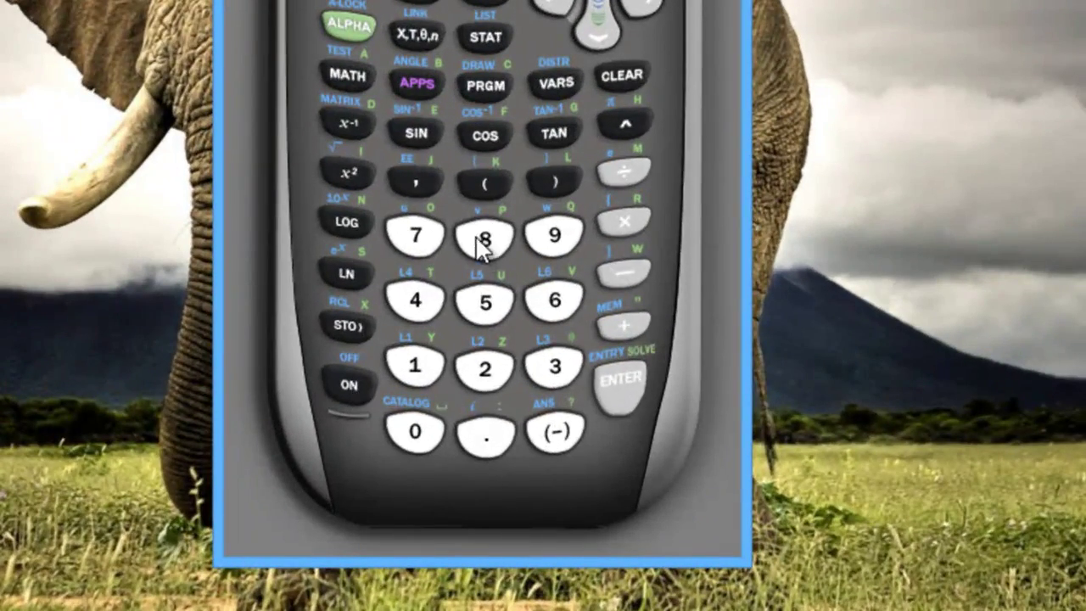
click(480, 242)
key(7)
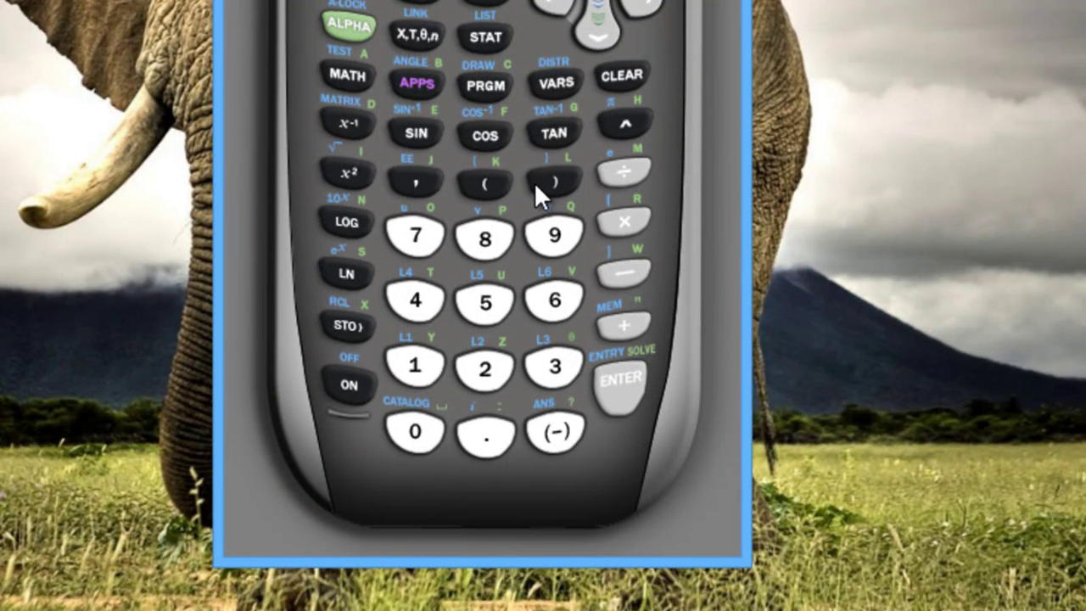